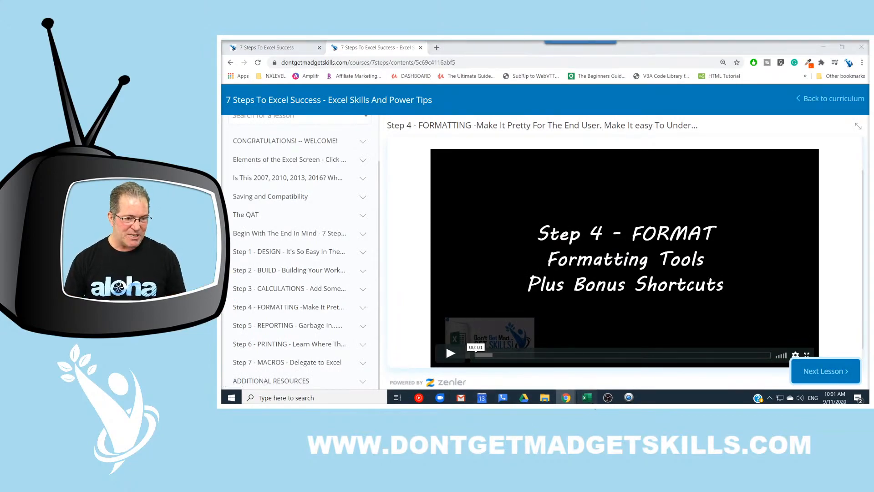
# - Switch to the Excel workbook and select cell E4 on the FORMAT sheet
pyautogui.click(587, 397)
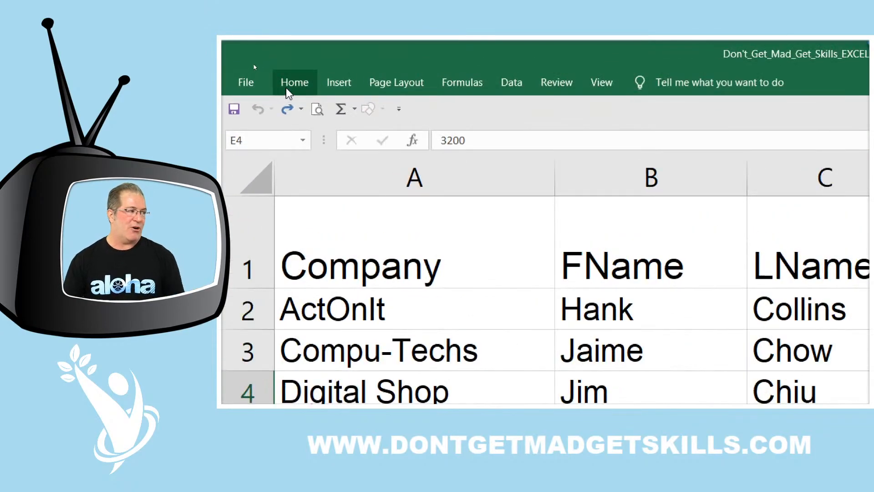
pyautogui.click(255, 64)
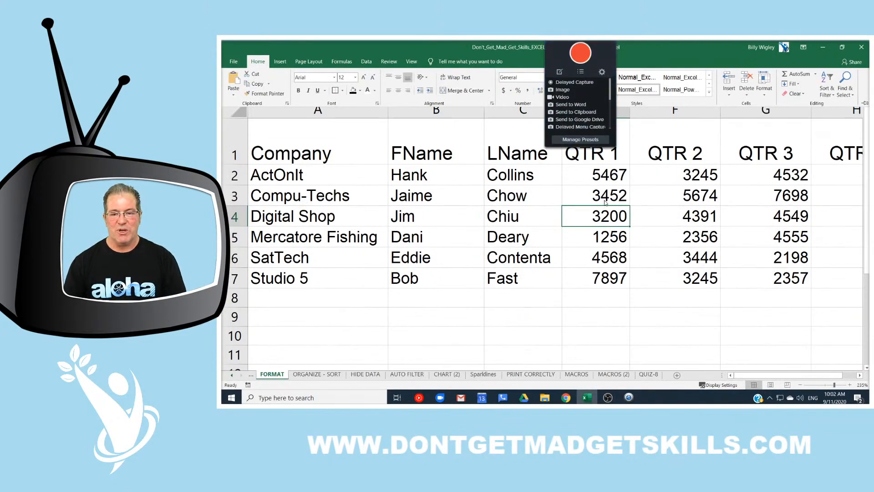
pyautogui.click(595, 213)
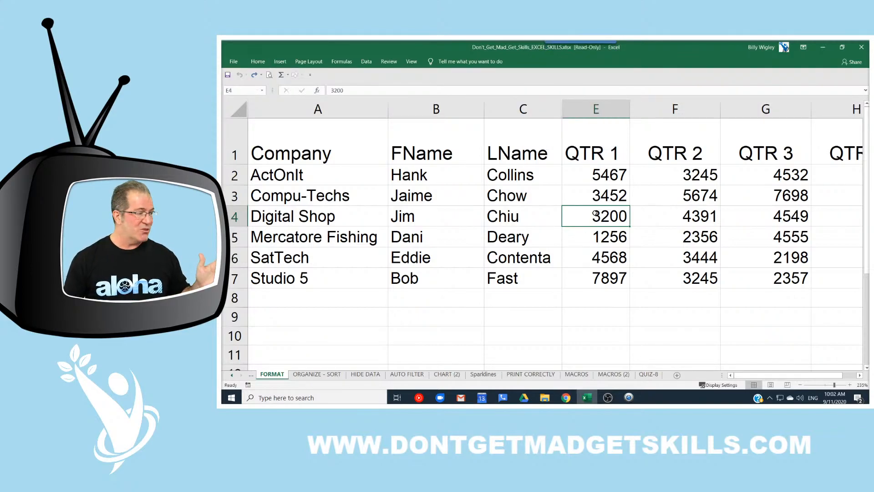
pyautogui.moveTo(785, 375); pyautogui.dragTo(757, 379)
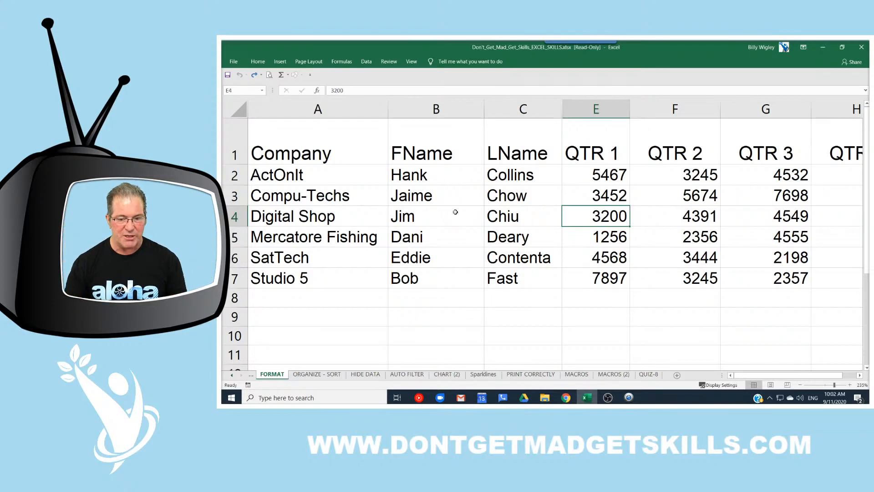
pyautogui.scroll(-2, 460, 214)
pyautogui.click(526, 184)
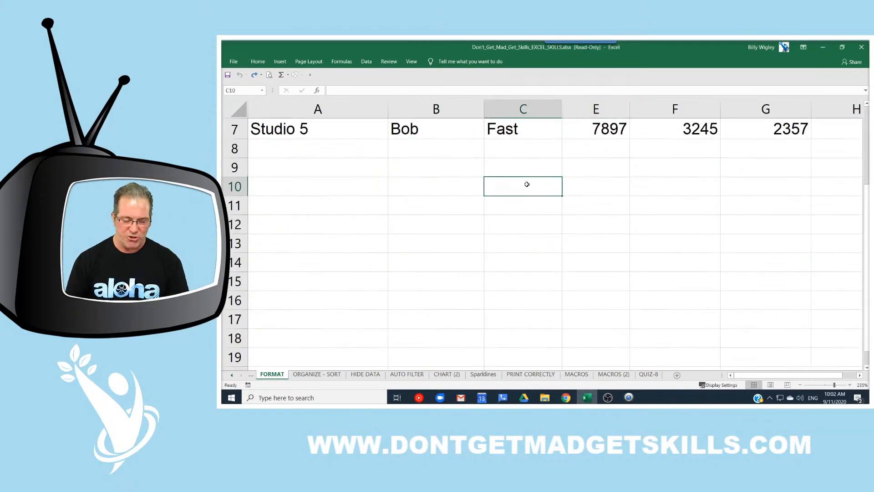
pyautogui.write('Ctrl+')
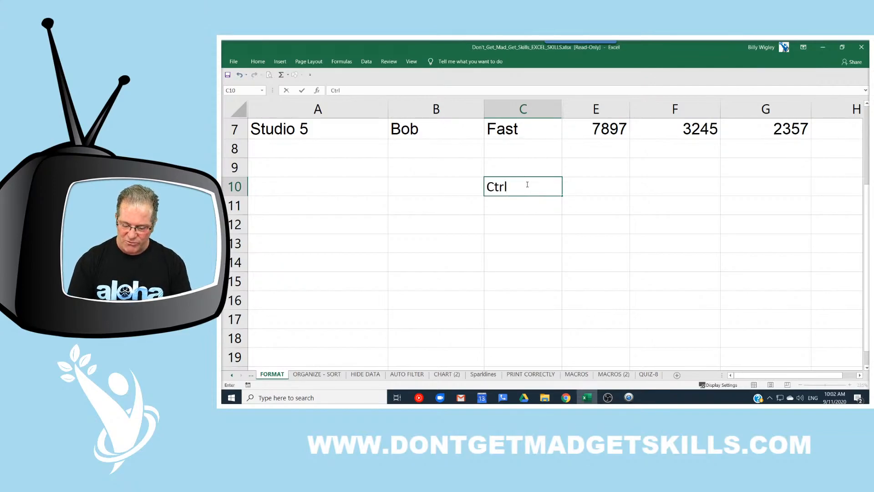
pyautogui.write('B')
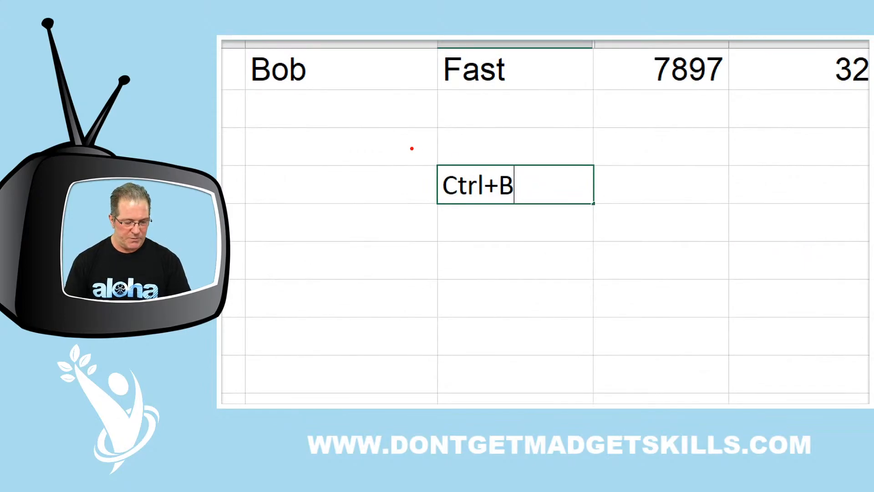
pyautogui.press('BackSpace')
pyautogui.write('A')
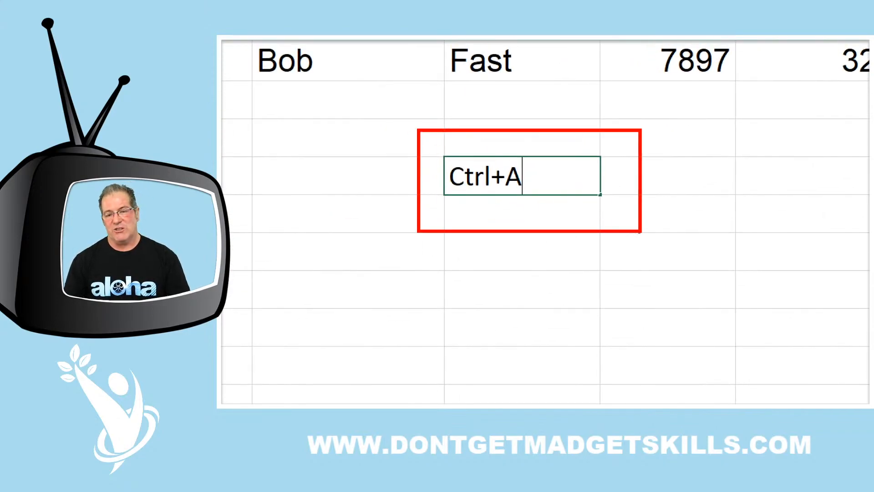
pyautogui.press('Escape')
pyautogui.scroll(2, 523, 193)
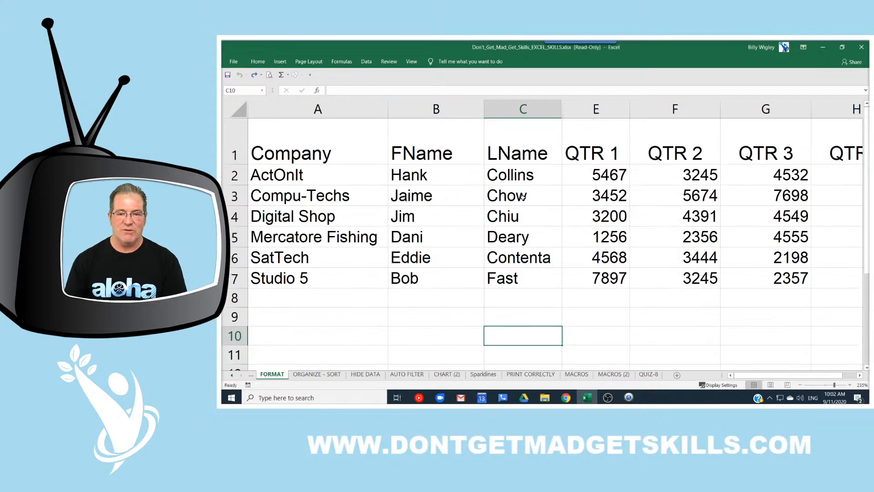
# - Select the entire data table around cell E4 and zoom the sheet to fit that selection
pyautogui.click(617, 218)
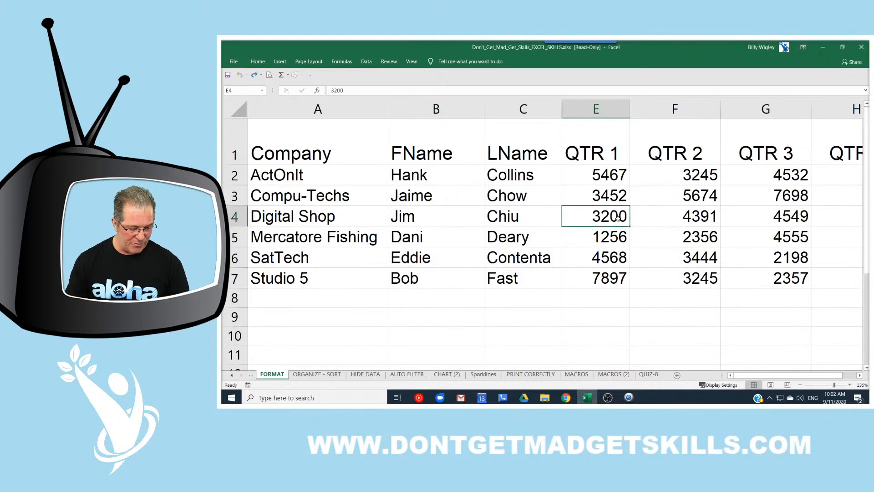
pyautogui.hotkey('ctrl', 'a')
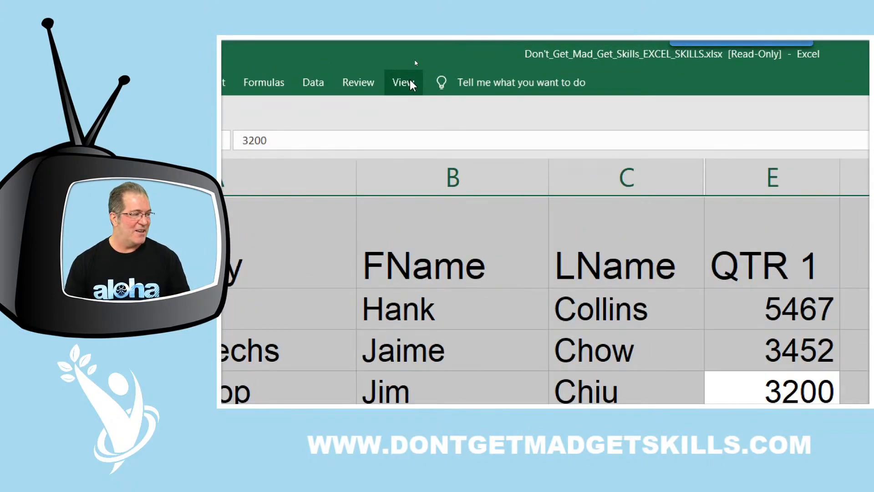
pyautogui.click(412, 84)
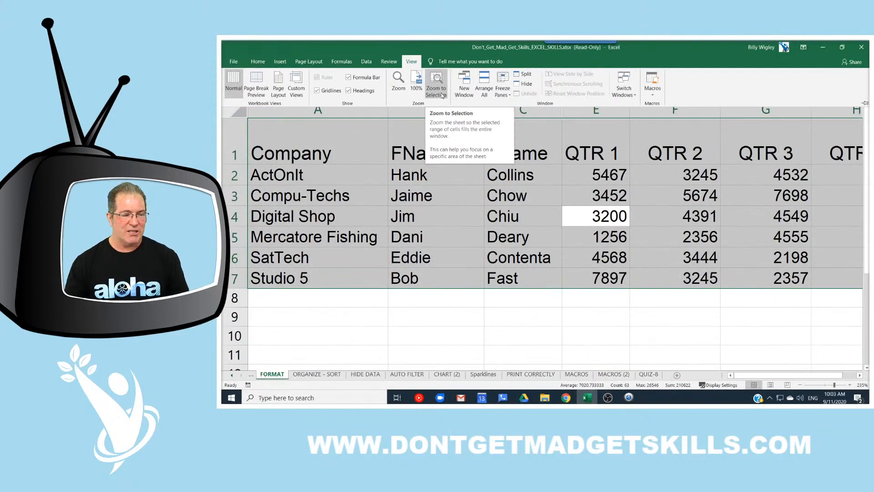
pyautogui.click(441, 94)
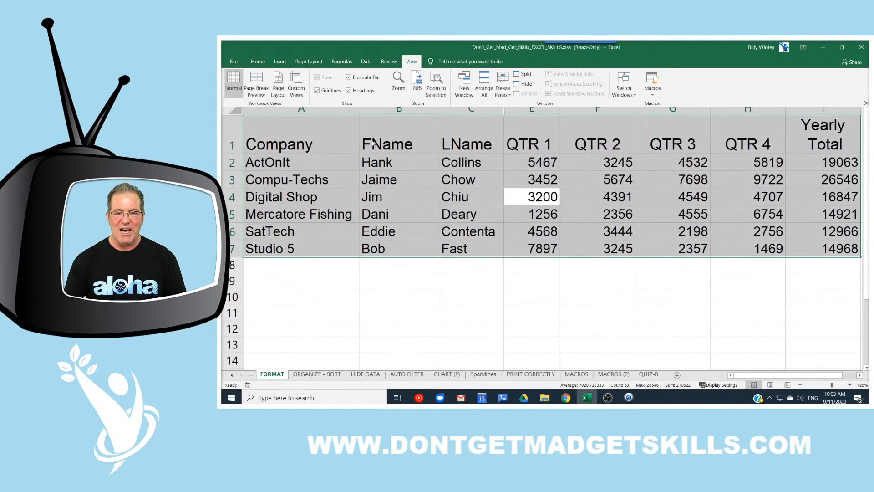
pyautogui.doubleClick(412, 61)
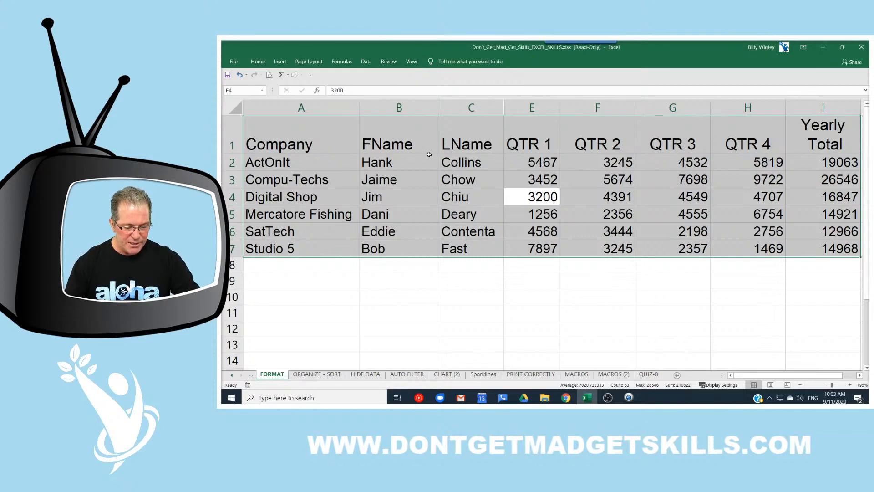
pyautogui.moveTo(496, 175)
pyautogui.mouseDown()
pyautogui.moveTo(551, 220)
pyautogui.moveTo(591, 223)
pyautogui.mouseUp()
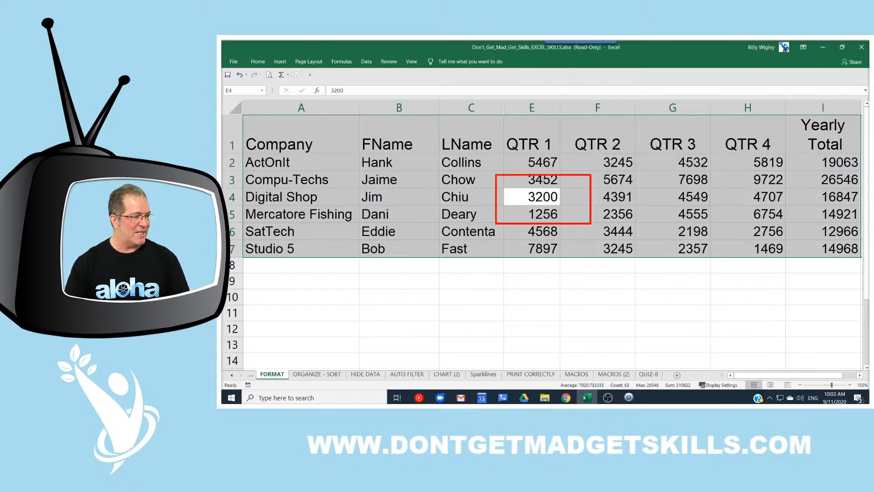
pyautogui.moveTo(565, 196); pyautogui.dragTo(615, 197)
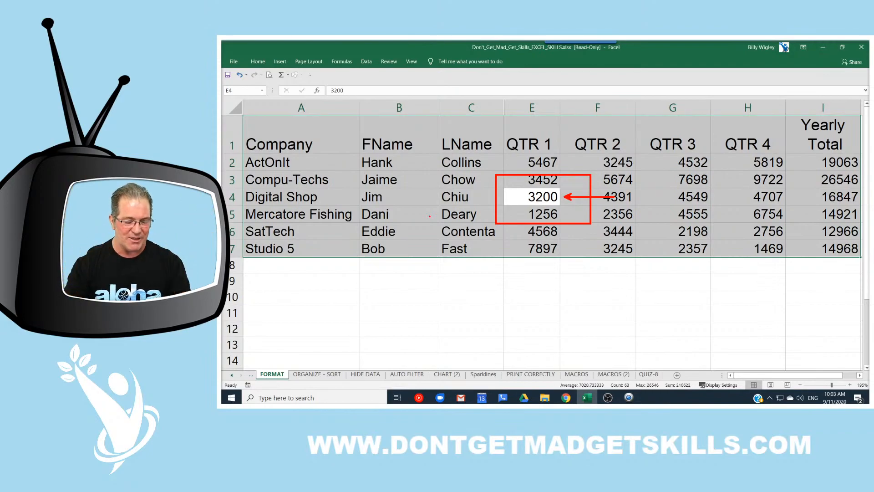
pyautogui.press('Escape')
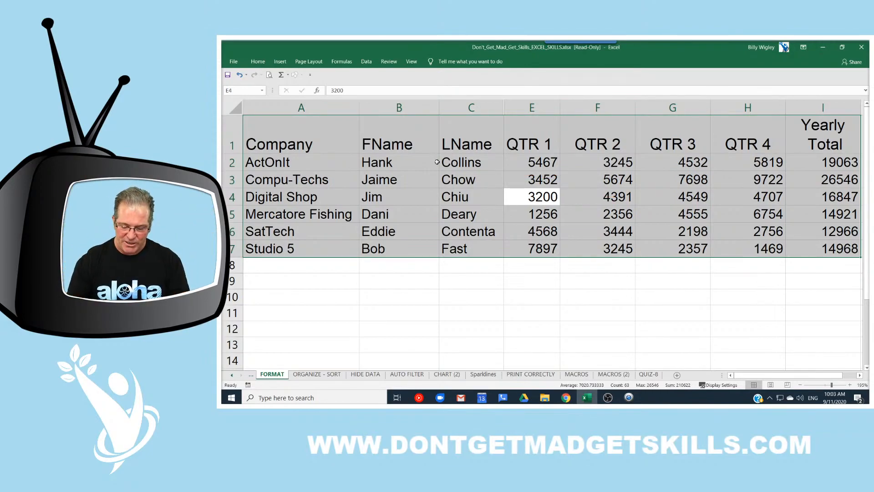
pyautogui.write('2154')
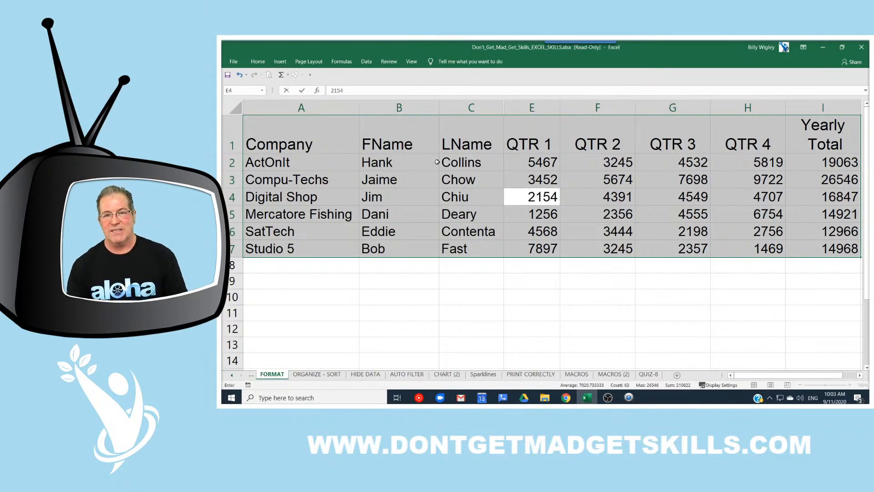
pyautogui.press('Escape')
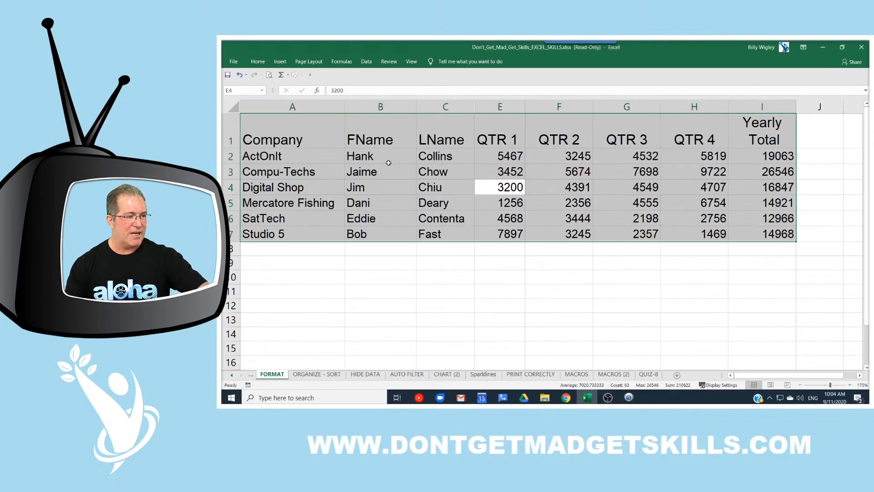
# - Fit the zoom to the selected table again and collapse the ribbon
pyautogui.click(411, 61)
pyautogui.click(436, 86)
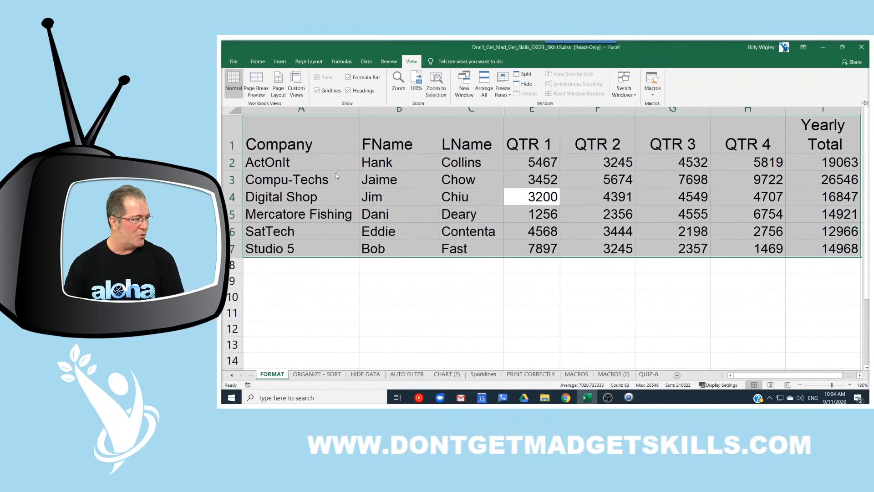
pyautogui.hotkey('ctrl', 'F1')
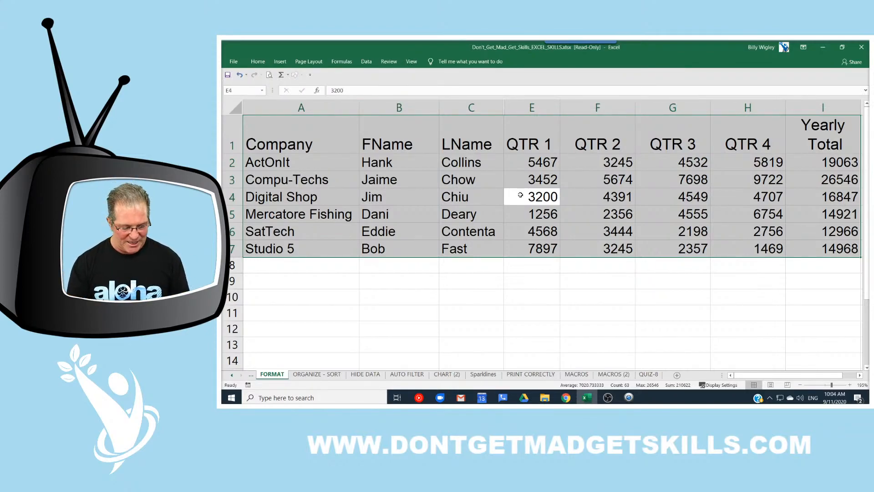
# - Make A1 the active cell within the selected table and keep the ribbon expanded with the Home commands
pyautogui.hotkey('ctrl', 'Home')
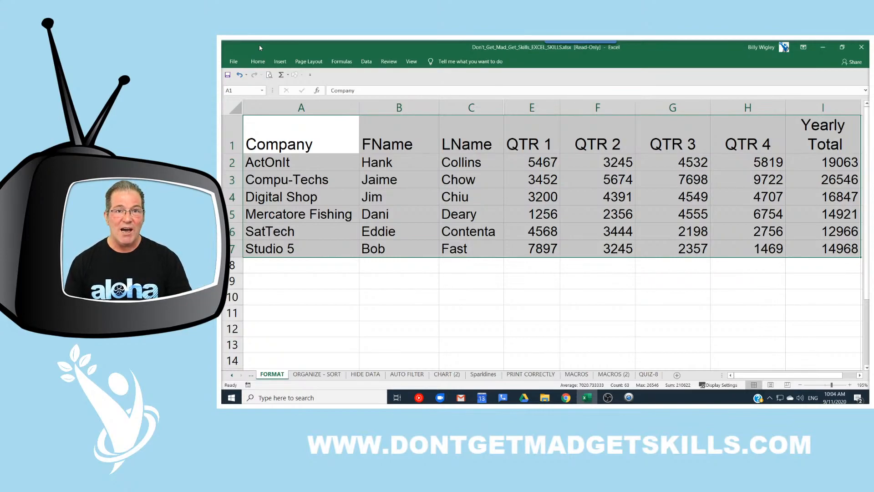
pyautogui.hotkey('ctrl', 'F1')
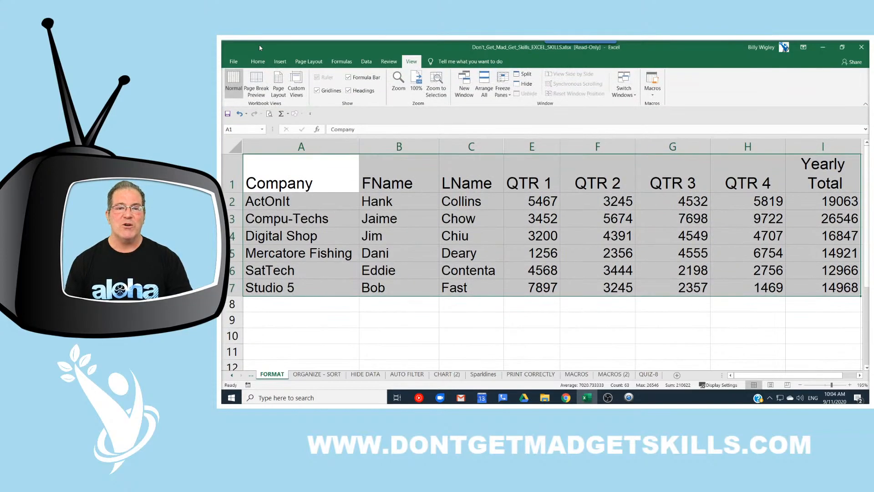
pyautogui.hotkey('ctrl', 'F1')
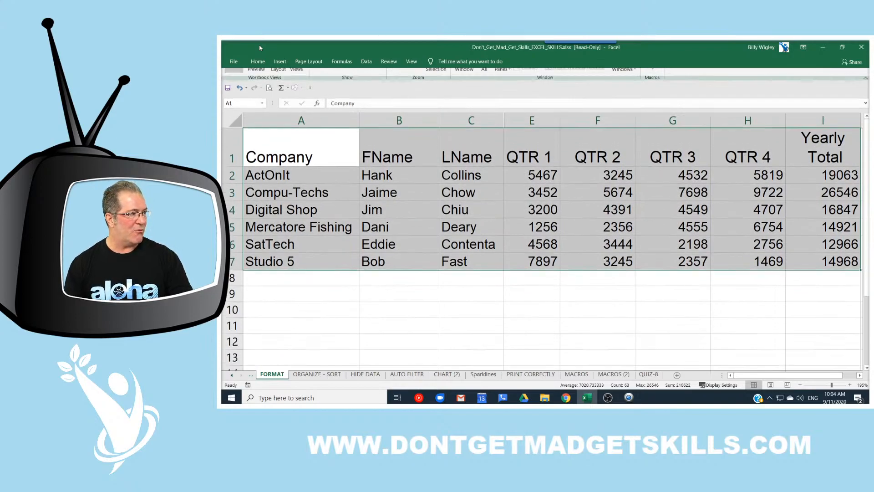
pyautogui.click(264, 57)
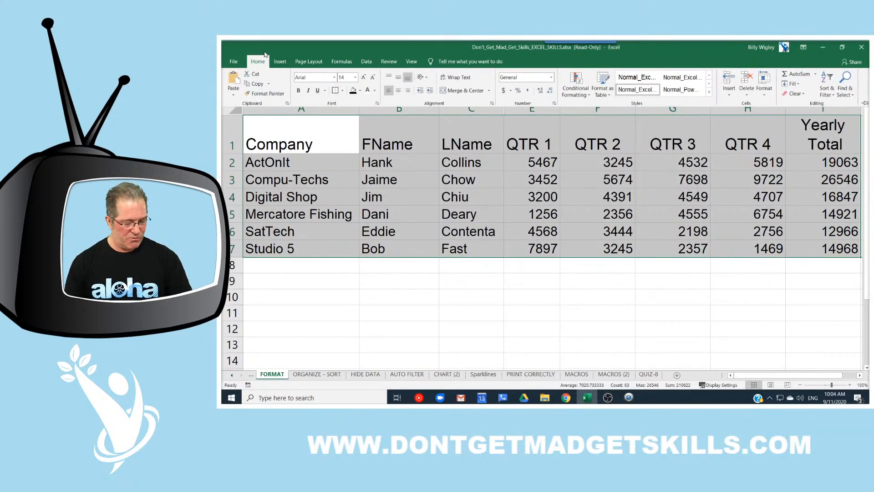
pyautogui.hotkey('ctrl', 'F1')
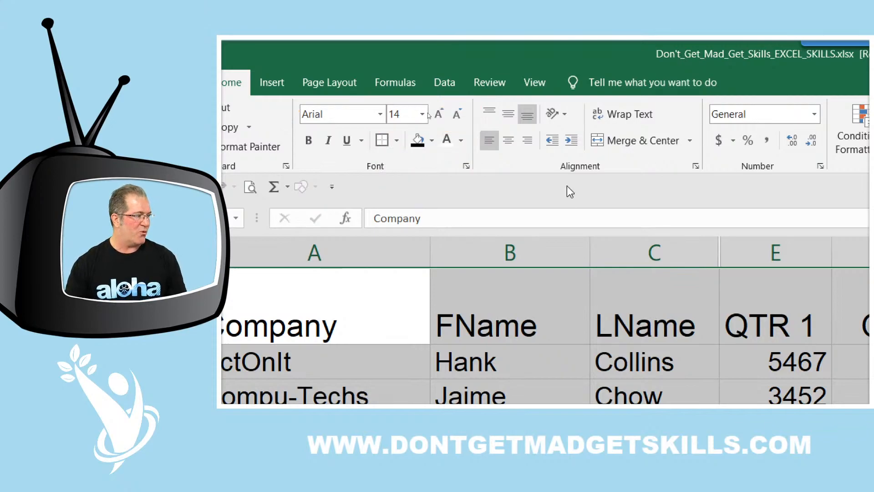
# - Apply All Borders to the selected data table
pyautogui.click(397, 141)
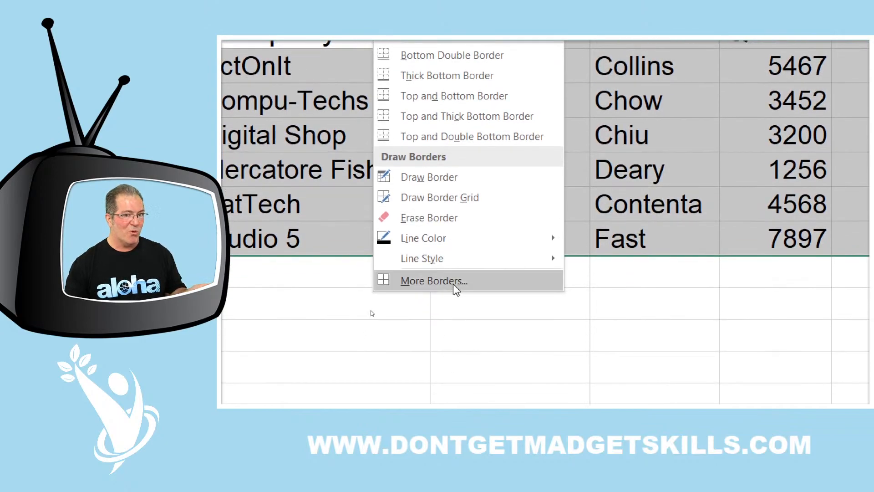
pyautogui.moveTo(463, 250)
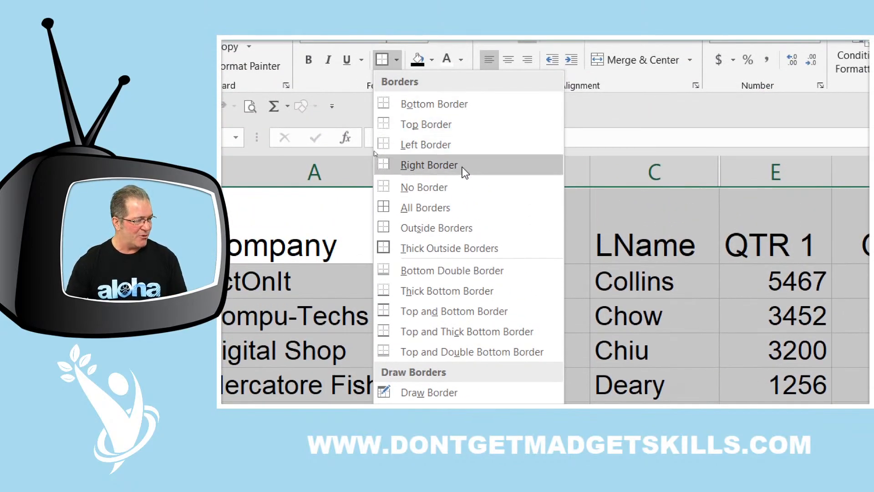
pyautogui.click(454, 208)
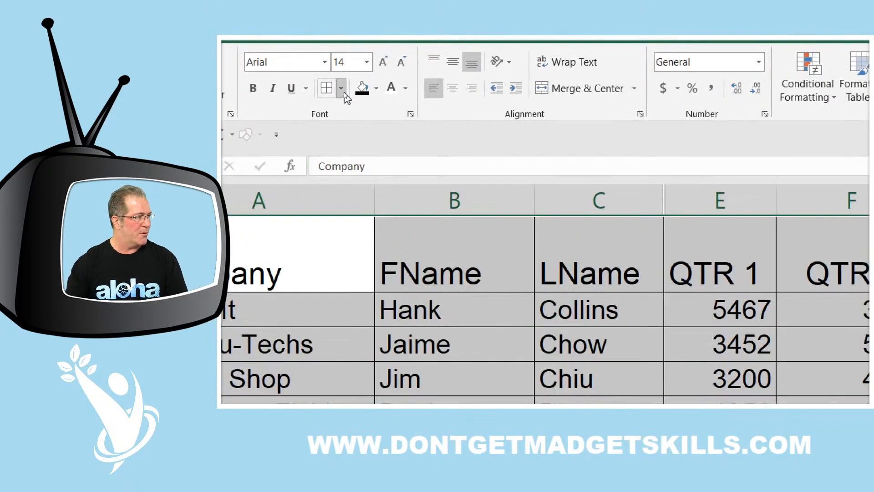
# - Add Thick Outside Borders around the selected data table and deselect it
pyautogui.click(343, 92)
pyautogui.click(343, 91)
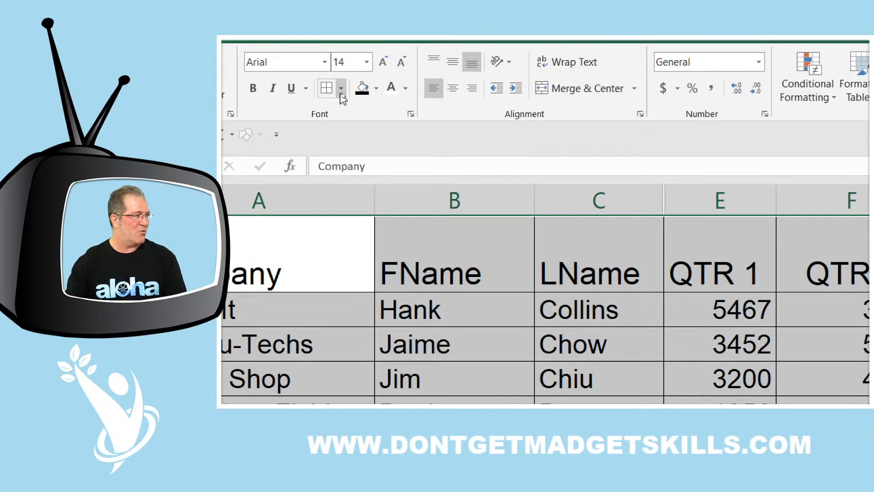
pyautogui.click(341, 89)
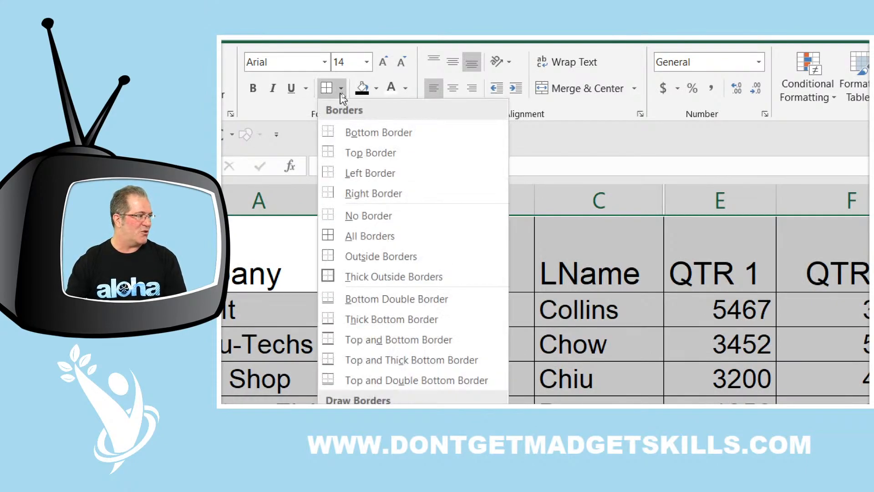
pyautogui.click(386, 278)
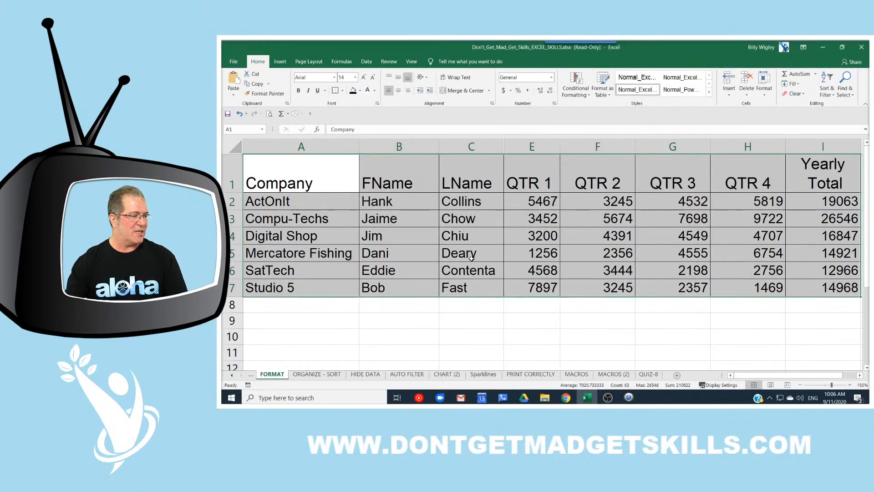
pyautogui.click(471, 257)
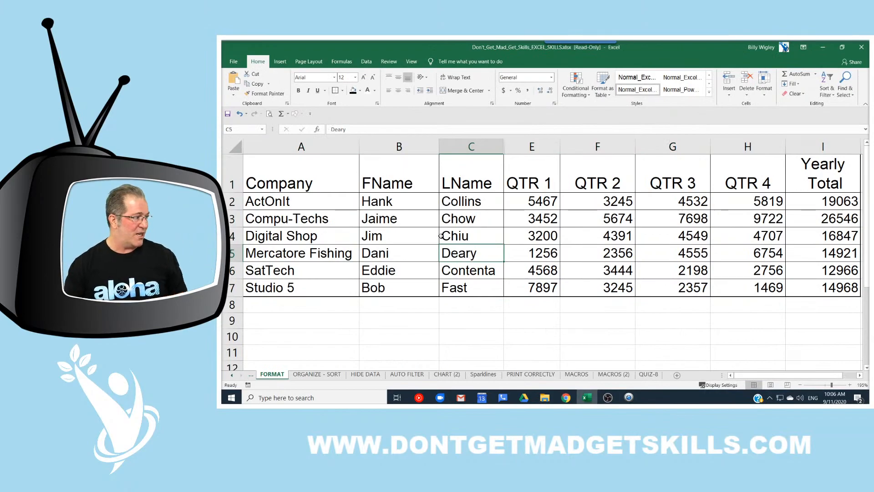
pyautogui.click(316, 173)
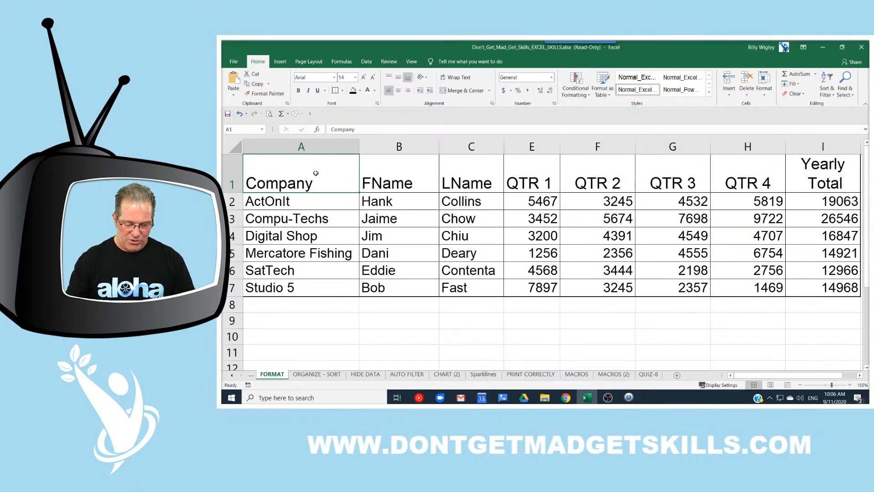
pyautogui.write('Ct')
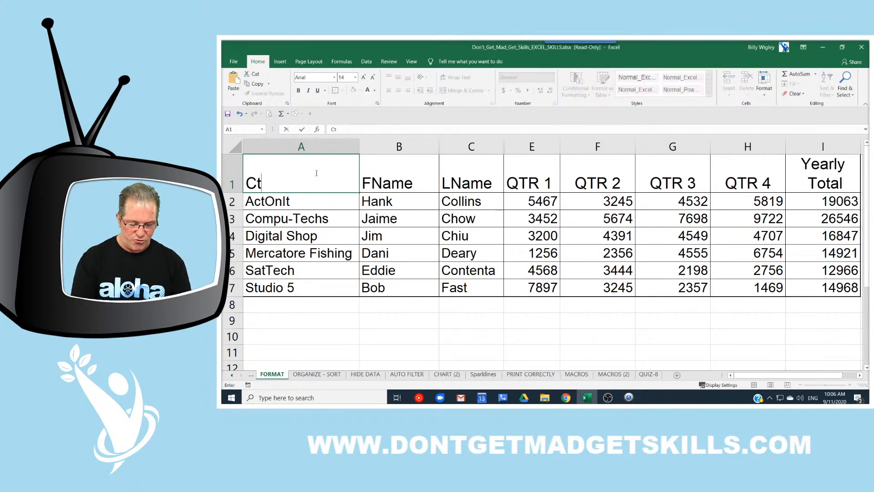
pyautogui.write('rl+')
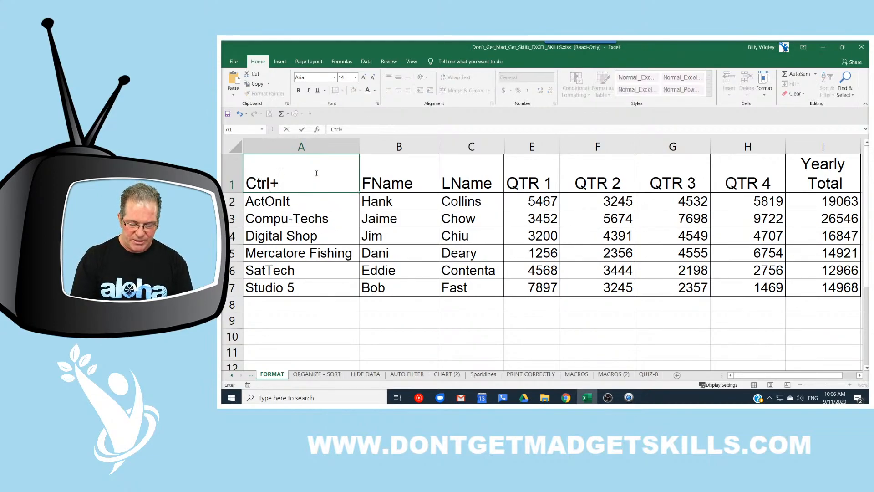
pyautogui.write('Shift')
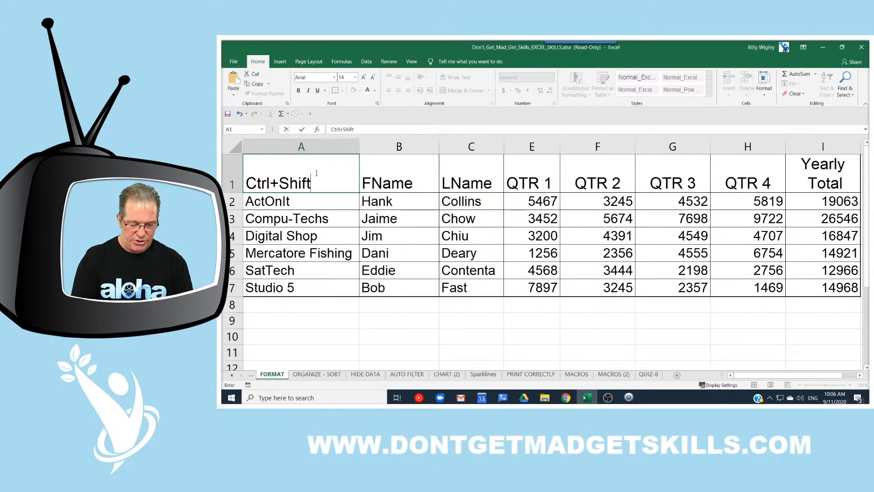
pyautogui.write('+')
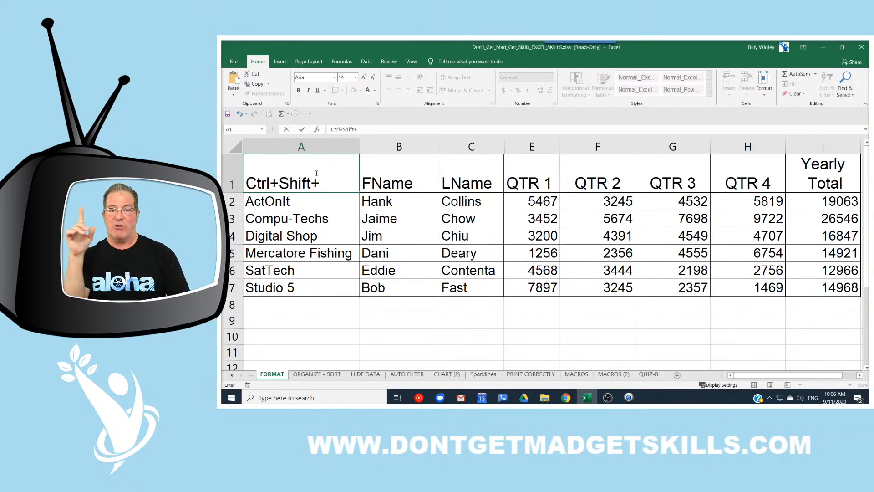
pyautogui.press('Escape')
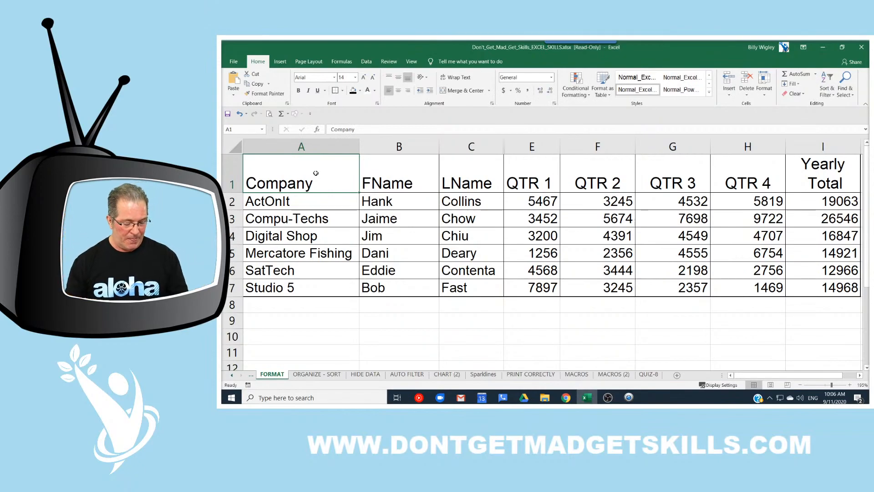
# - Apply bold, italic and underline to the table's header row from Company to Yearly Total
pyautogui.hotkey('ctrl', 'shift', 'Right')
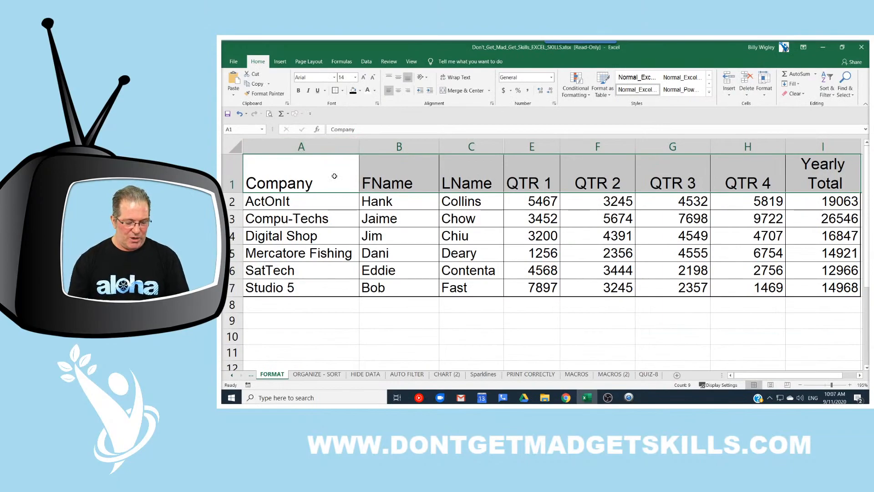
pyautogui.hotkey('ctrl', 'b')
pyautogui.hotkey('ctrl', 'i')
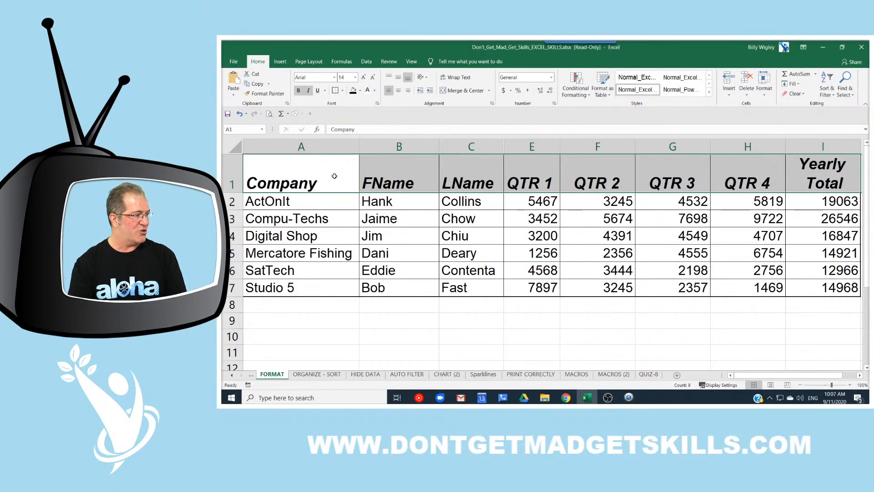
pyautogui.hotkey('ctrl', 'u')
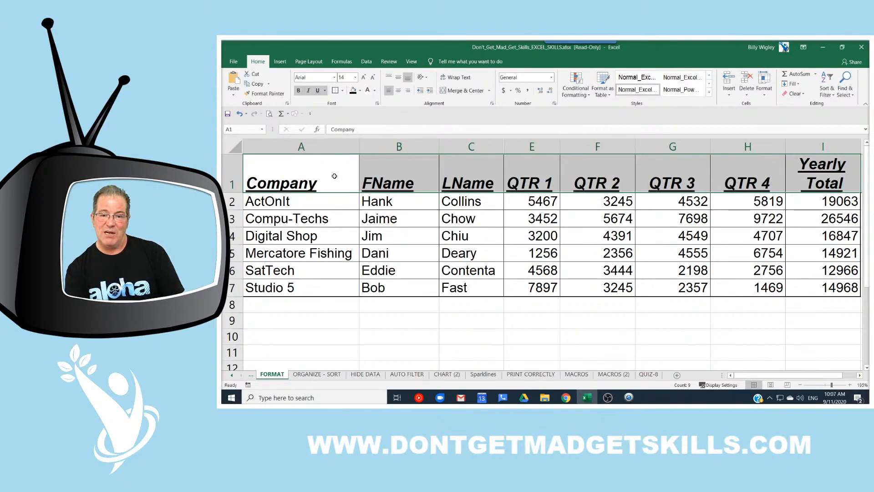
# - Remove the underline and italics from the header row, toggling bold off and on so the headings stay bold
pyautogui.hotkey('ctrl', 'u')
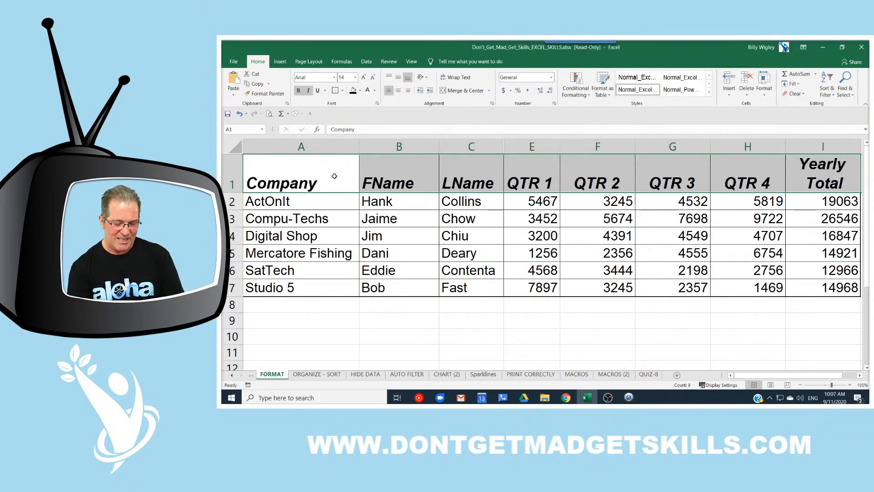
pyautogui.hotkey('ctrl', 'i')
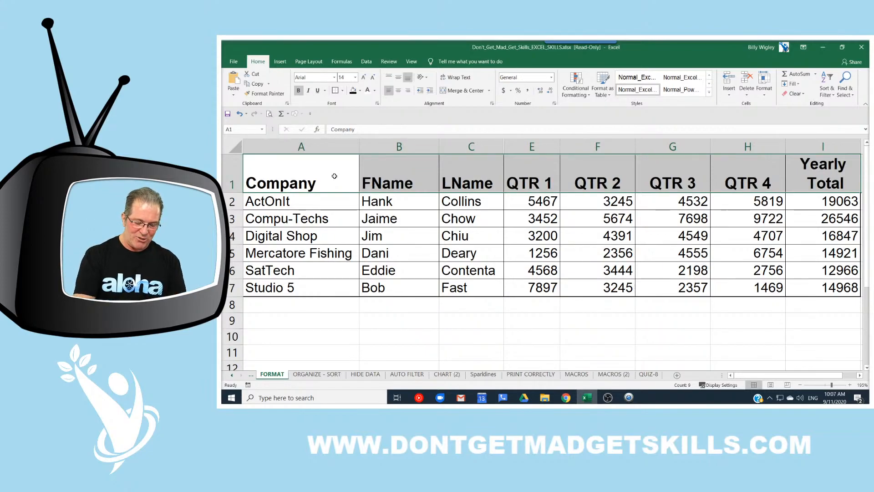
pyautogui.hotkey('ctrl', 'b')
pyautogui.hotkey('ctrl', 'b')
pyautogui.hotkey('ctrl', 'b')
pyautogui.hotkey('ctrl', 'b')
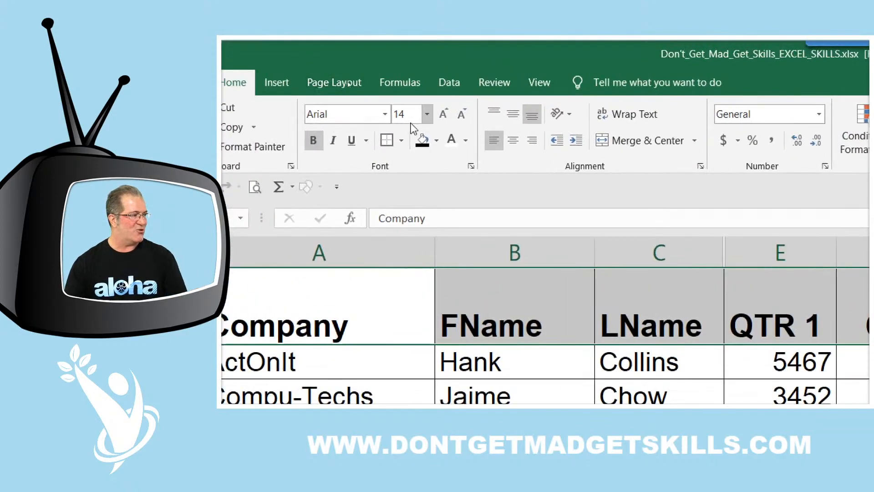
# - Set the header row's font to Calibri and fill its cells with standard Yellow
pyautogui.click(348, 87)
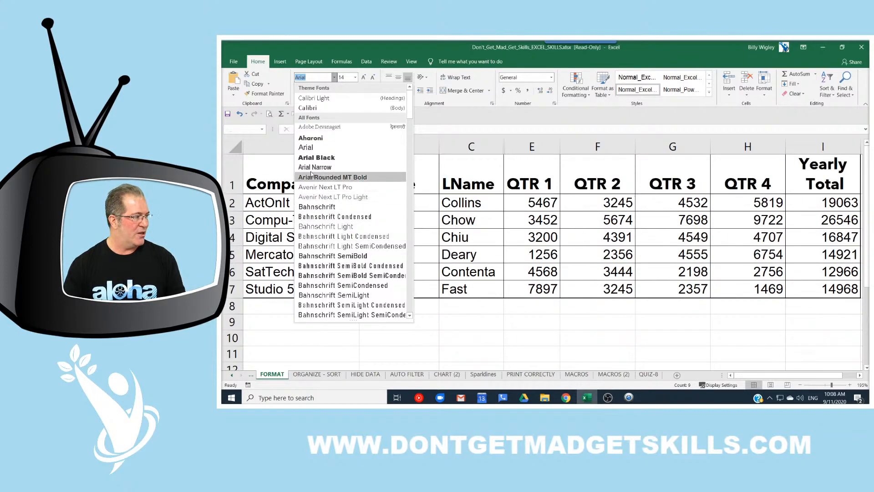
pyautogui.click(326, 108)
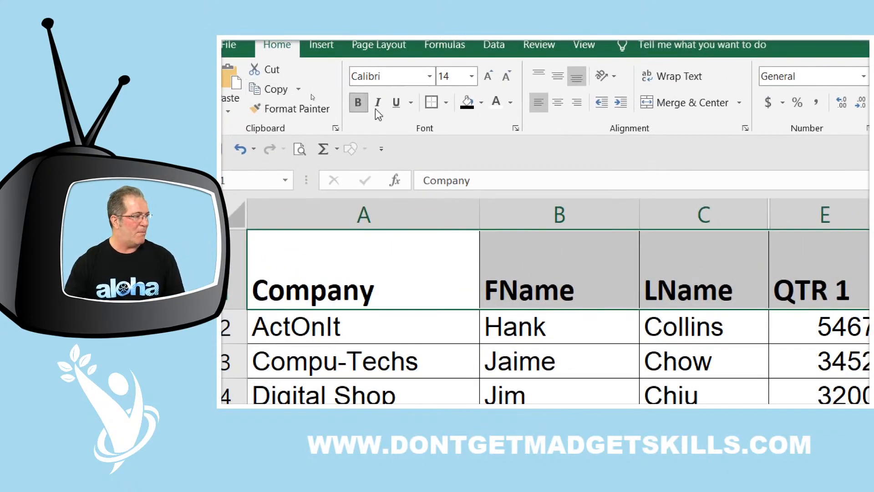
pyautogui.click(482, 103)
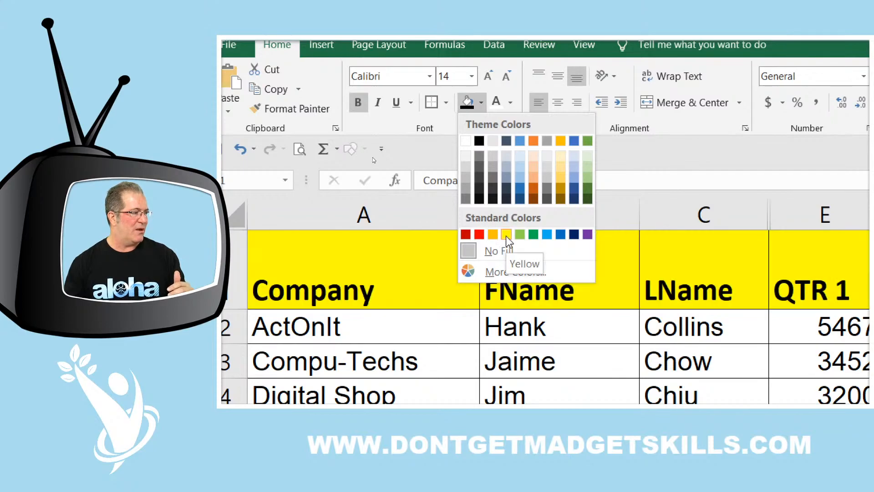
pyautogui.click(506, 234)
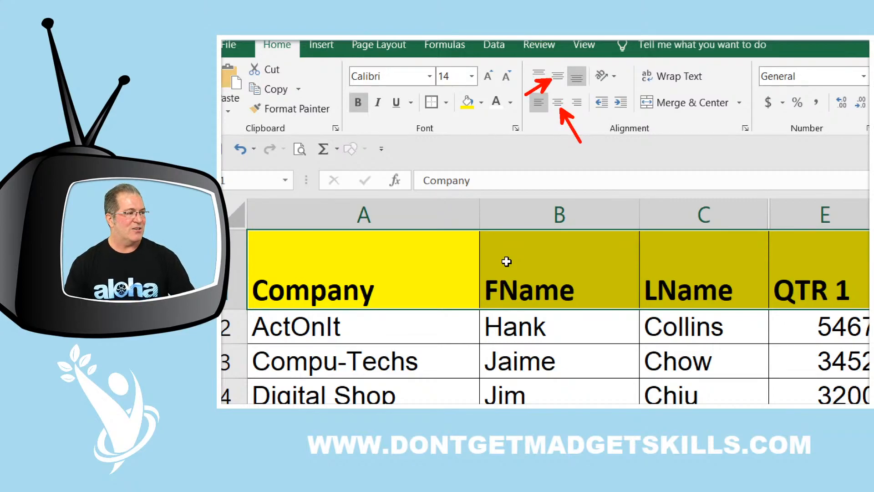
# - Center the header row's text horizontally and align it to the middle vertically
pyautogui.click(558, 108)
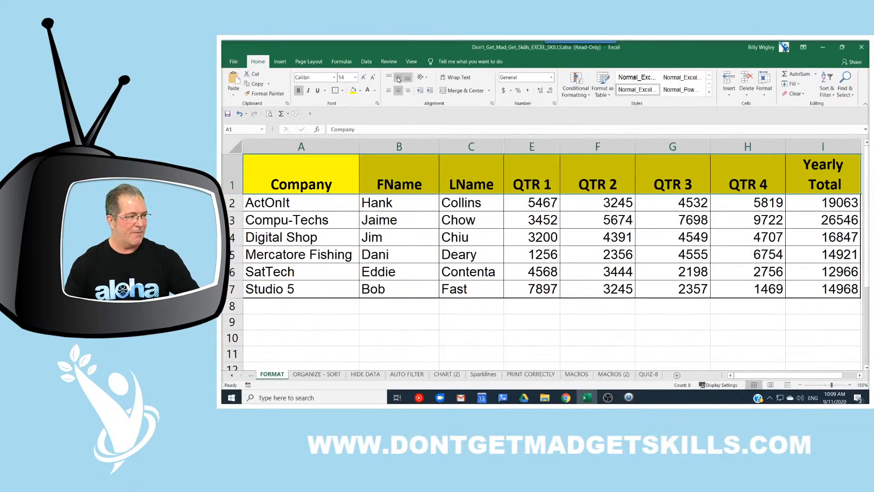
pyautogui.click(557, 88)
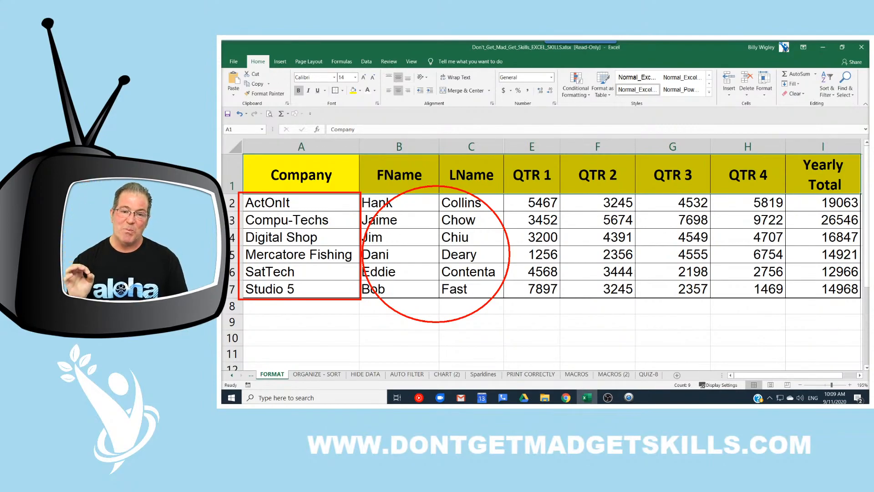
pyautogui.moveTo(338, 282); pyautogui.dragTo(375, 337)
pyautogui.press('Escape')
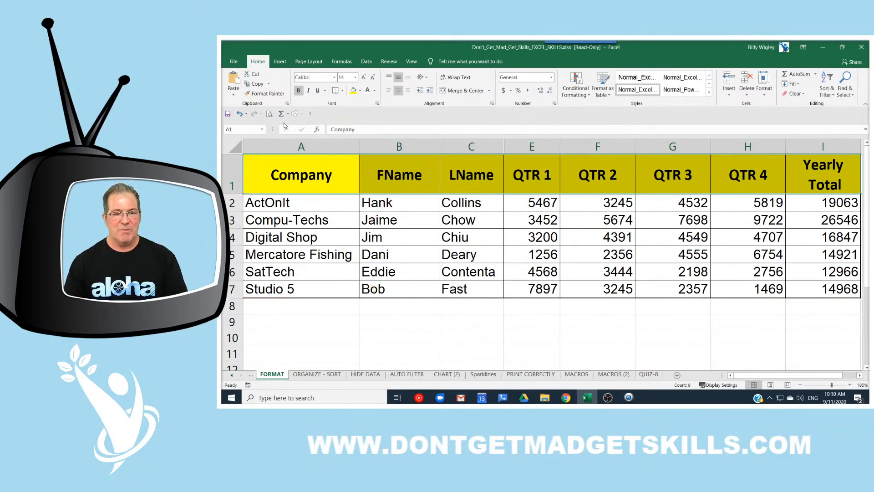
# - Fill the company names in A2:A7 with black and set their font color to white
pyautogui.moveTo(291, 202); pyautogui.dragTo(291, 288)
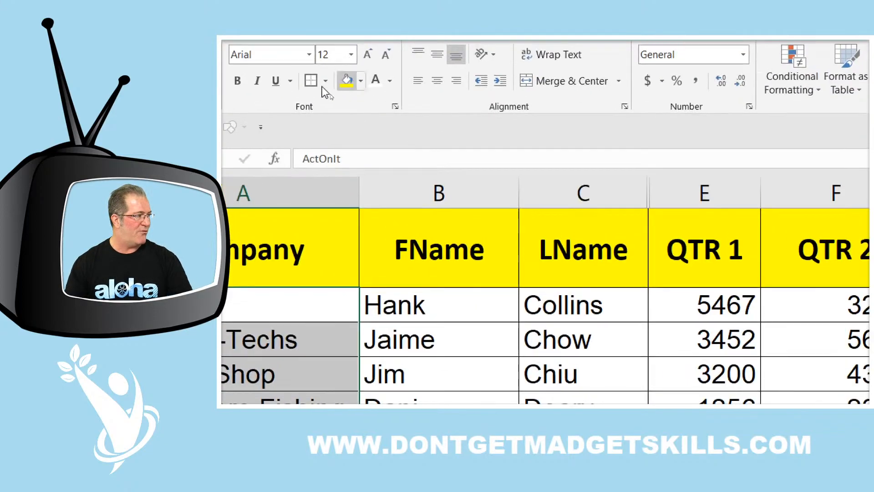
pyautogui.click(473, 80)
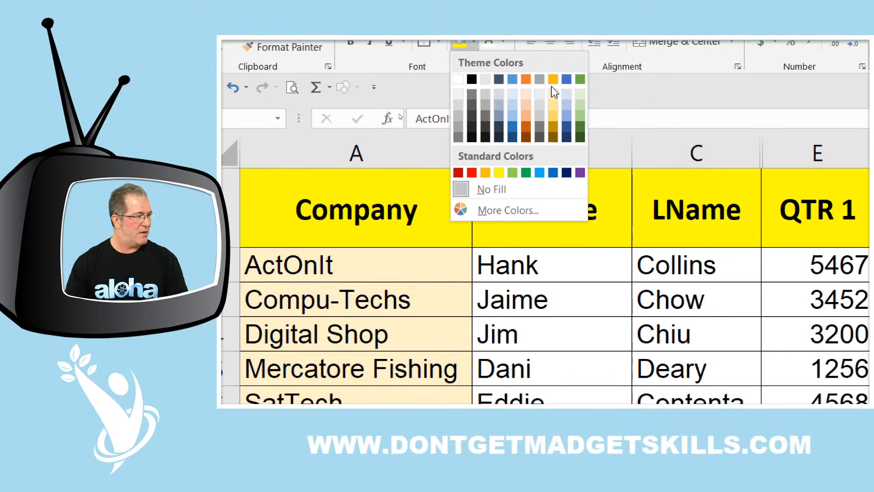
pyautogui.click(472, 79)
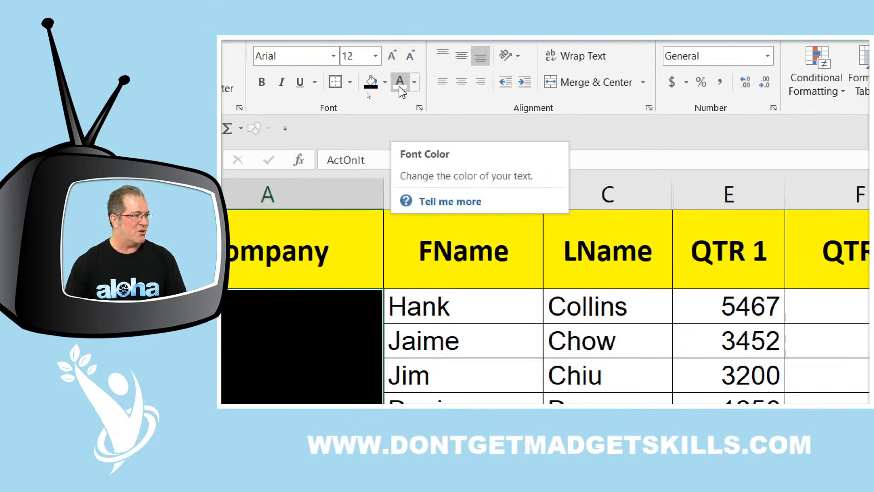
pyautogui.click(415, 88)
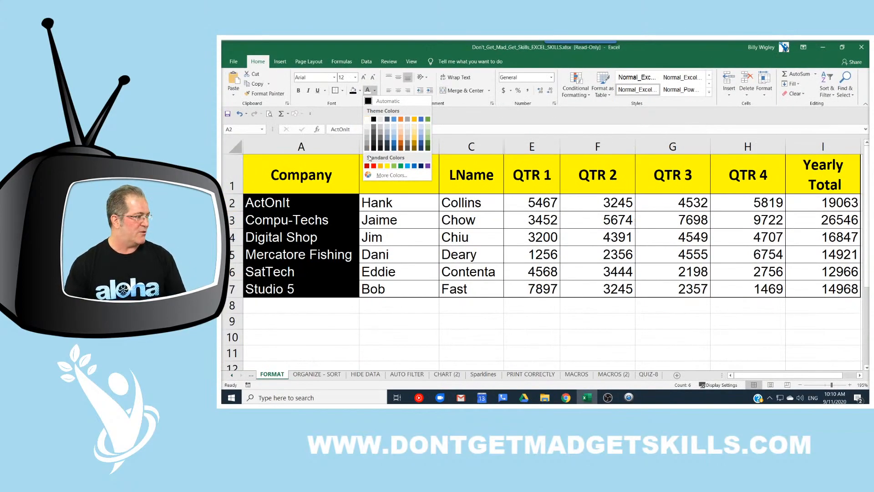
pyautogui.click(368, 121)
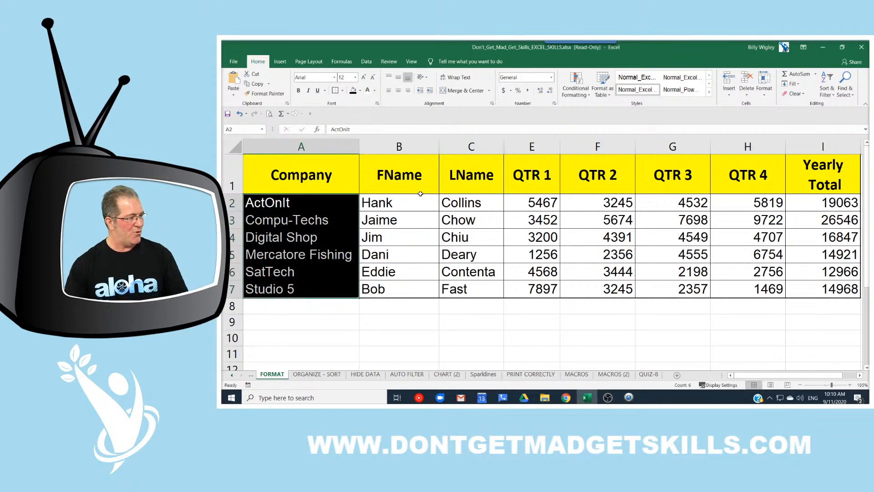
# - Compare the font settings of the header row with those of the company name cells below it
pyautogui.moveTo(348, 168); pyautogui.dragTo(821, 191)
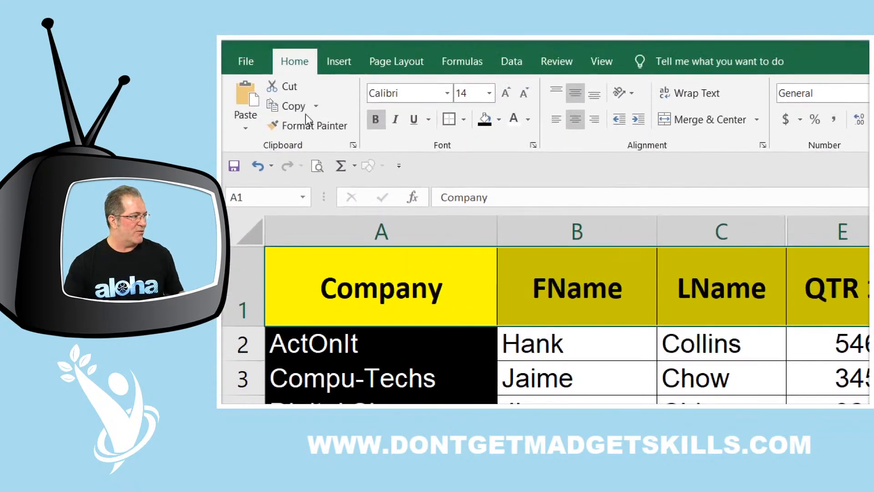
pyautogui.click(379, 346)
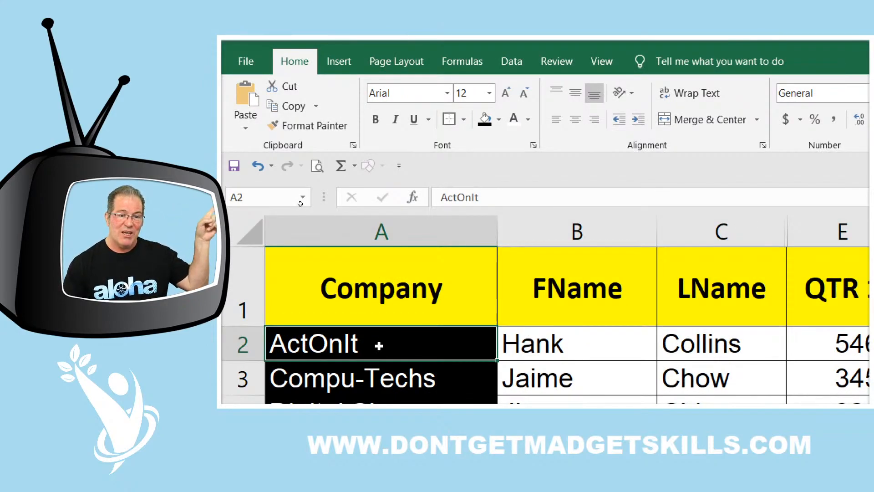
pyautogui.click(368, 289)
pyautogui.click(354, 338)
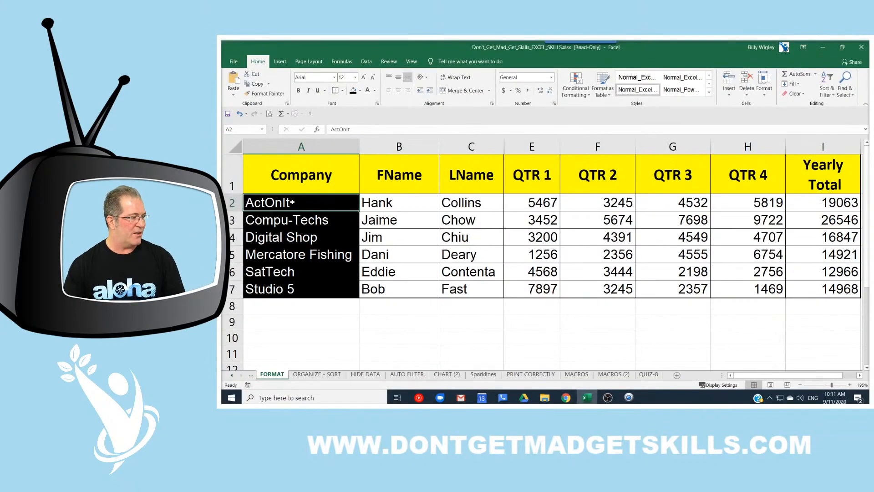
# - Set the font of the data rows A2:I7 to Calibri and make A1 the active cell
pyautogui.moveTo(364, 343); pyautogui.dragTo(798, 288)
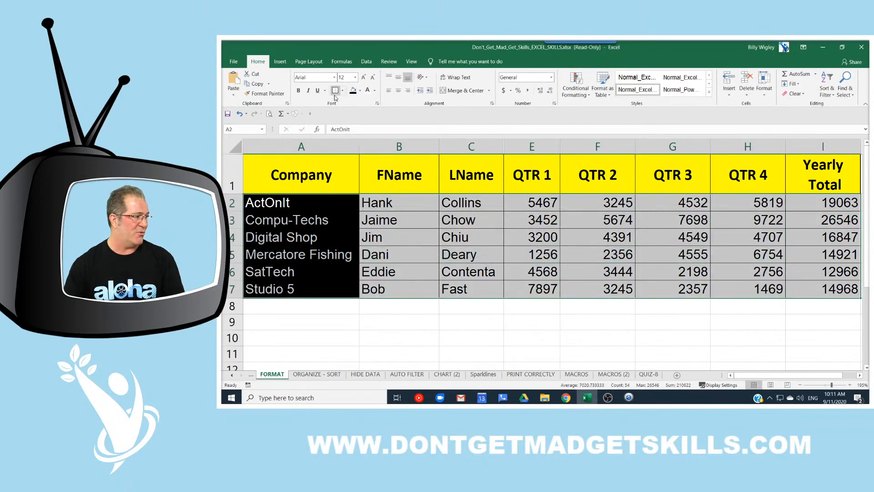
pyautogui.click(334, 77)
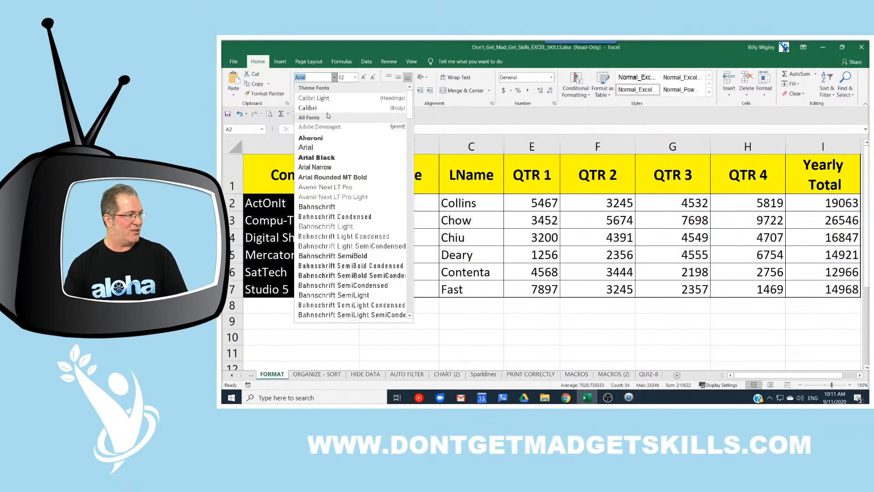
pyautogui.click(329, 106)
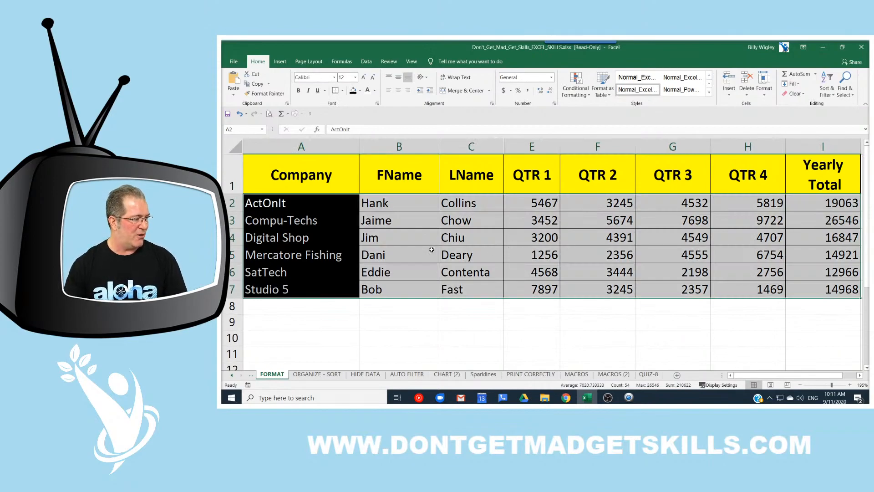
pyautogui.click(306, 177)
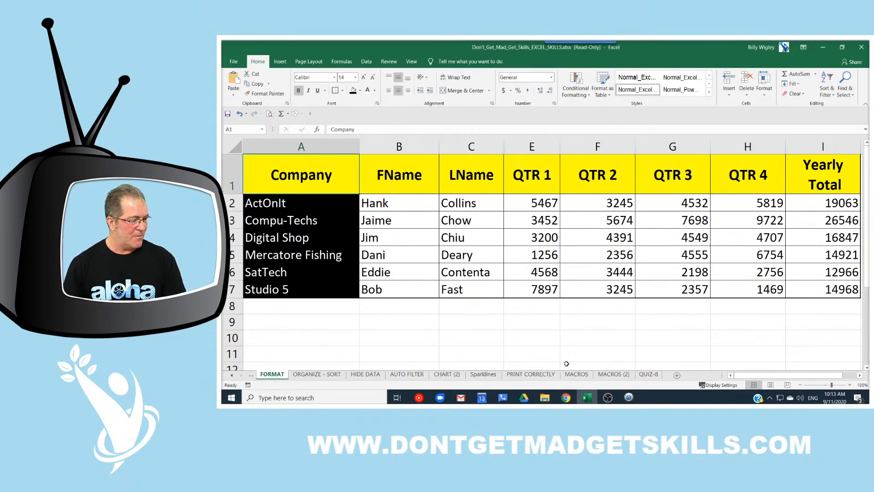
# - Switch to the 7 Steps To Excel Success window in Chrome and open the dontgetmadgetskills.com home page
pyautogui.moveTo(568, 399)
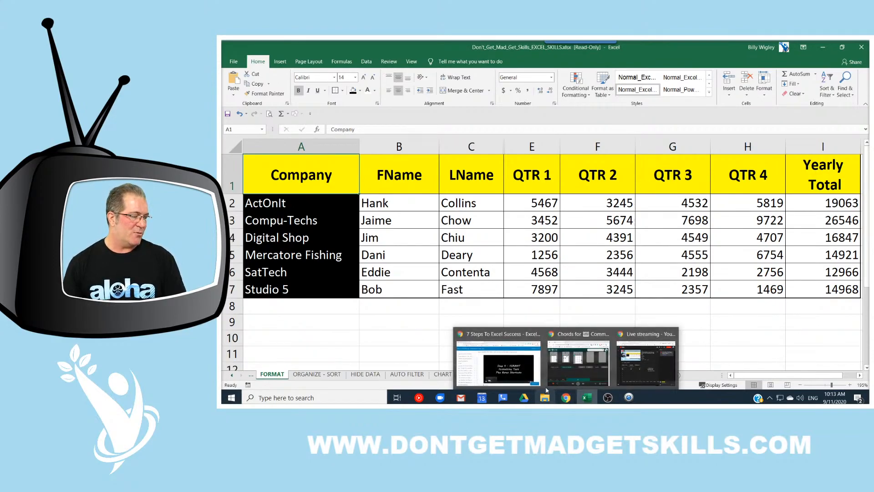
pyautogui.click(519, 350)
pyautogui.click(301, 46)
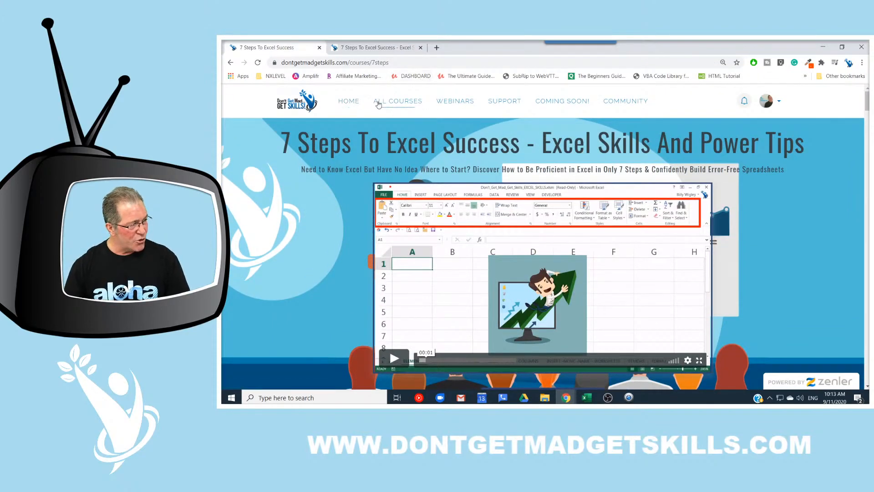
pyautogui.click(346, 105)
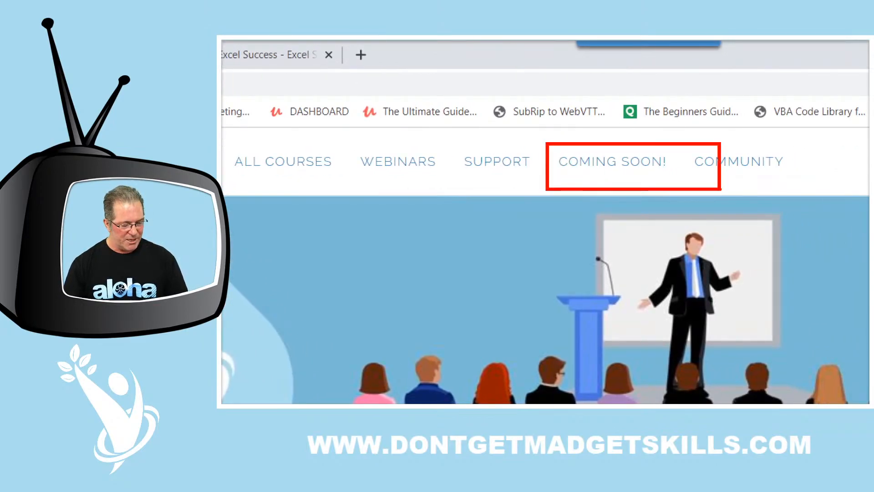
# - Review the All Courses listing on the home page and open the site's Coming Soon page
pyautogui.scroll(-4, 423, 233)
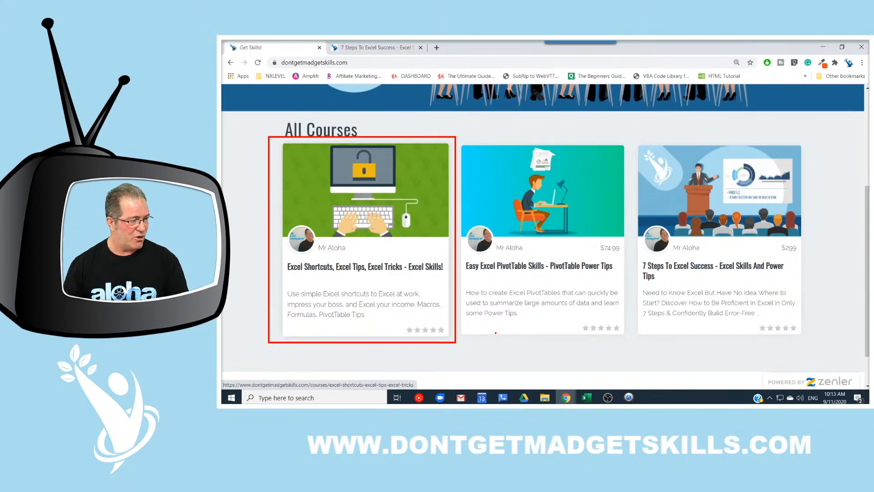
pyautogui.scroll(4, 513, 140)
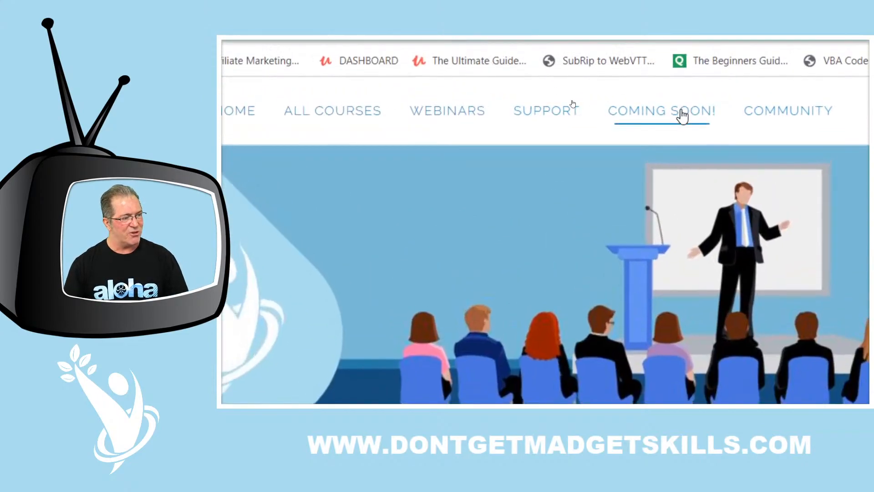
pyautogui.click(573, 104)
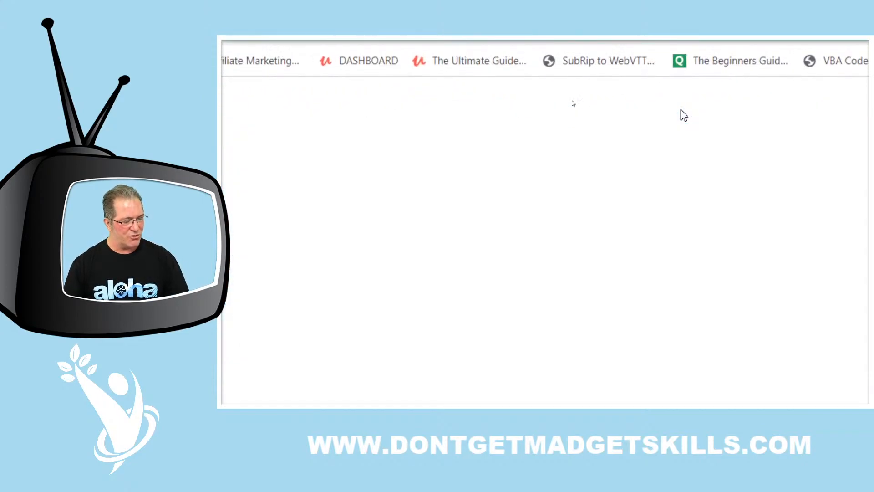